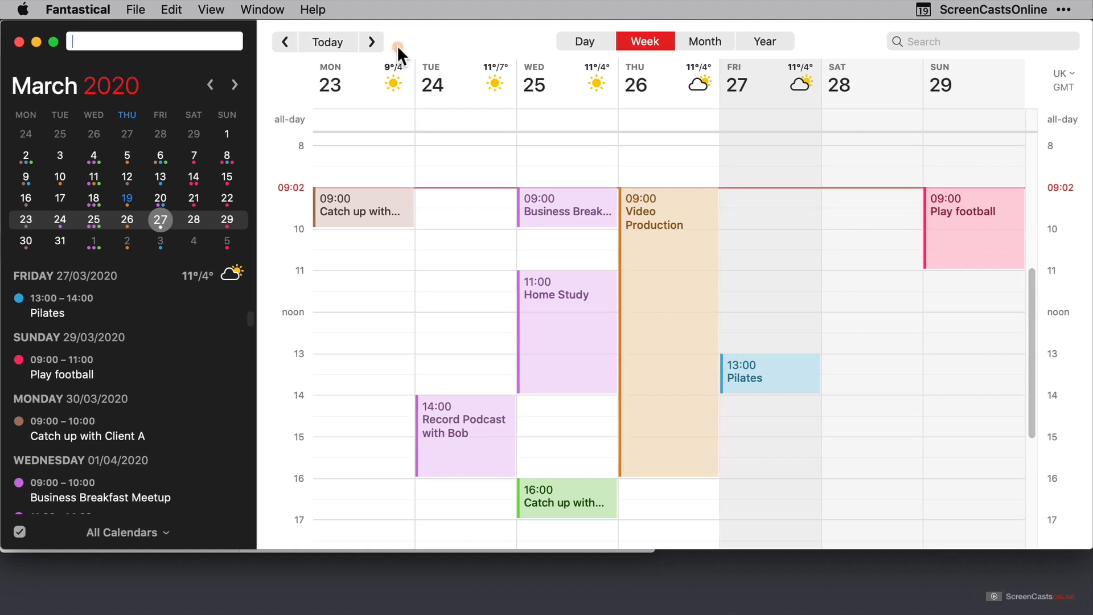
# - Switch to Reminders and set the Post Birthday Card reminder to the day 27/03/2020
pyautogui.press('super+Tab')
pyautogui.press('super+Tab')
pyautogui.press('super+Tab')
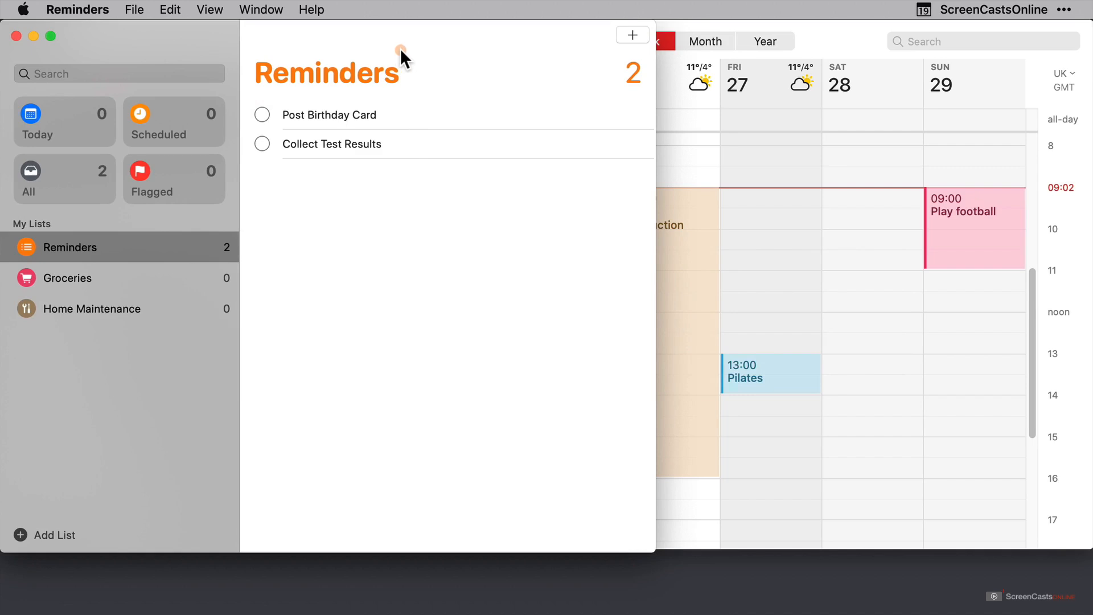
pyautogui.click(421, 111)
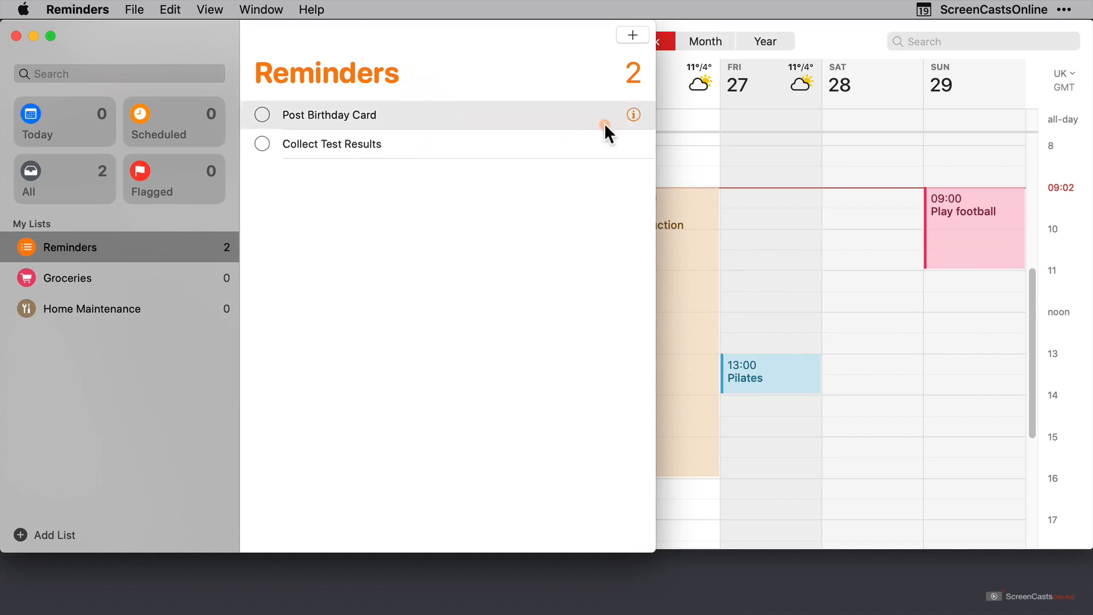
pyautogui.click(633, 114)
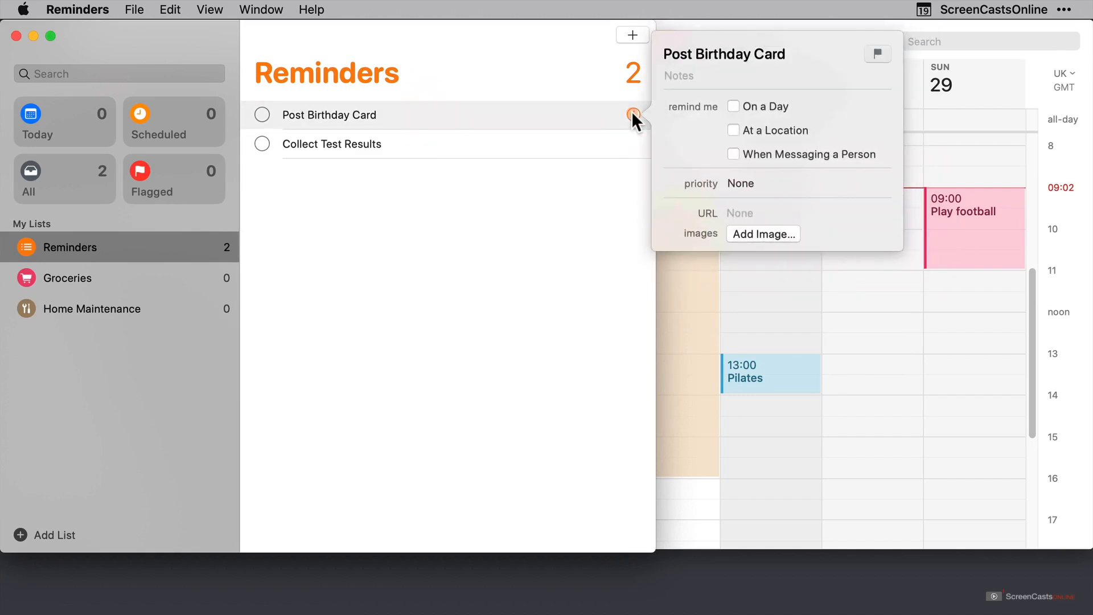
pyautogui.click(736, 106)
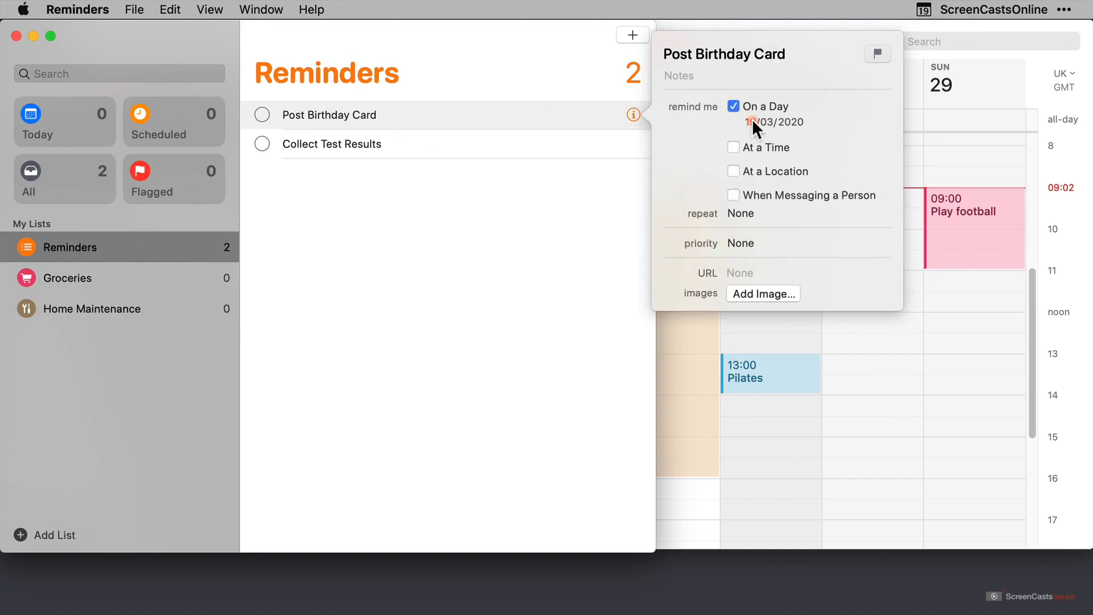
pyautogui.click(752, 121)
pyautogui.click(815, 231)
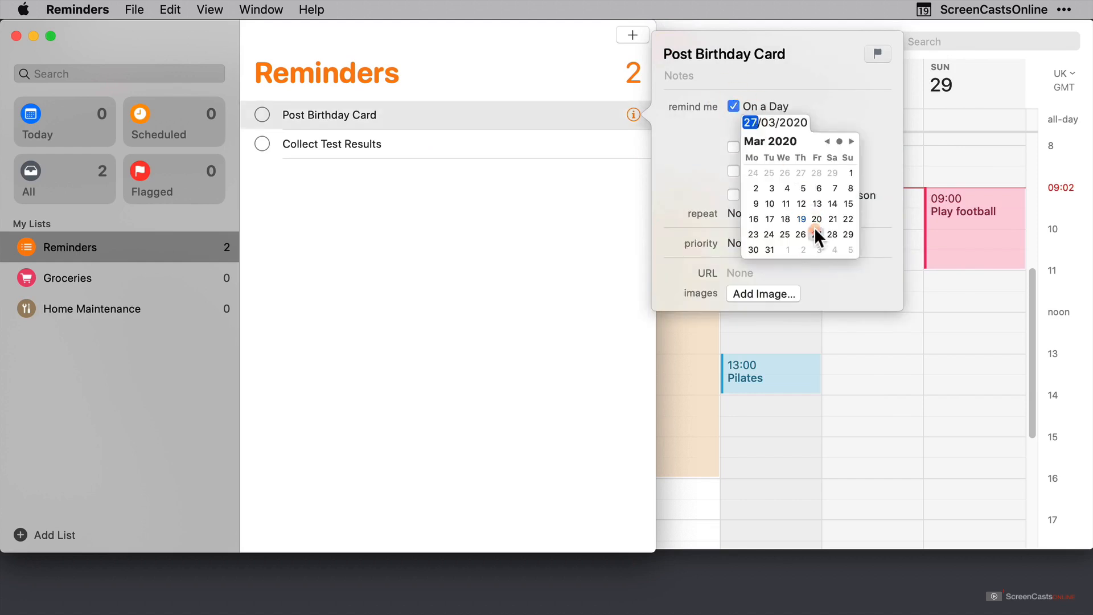
pyautogui.click(722, 167)
pyautogui.click(603, 177)
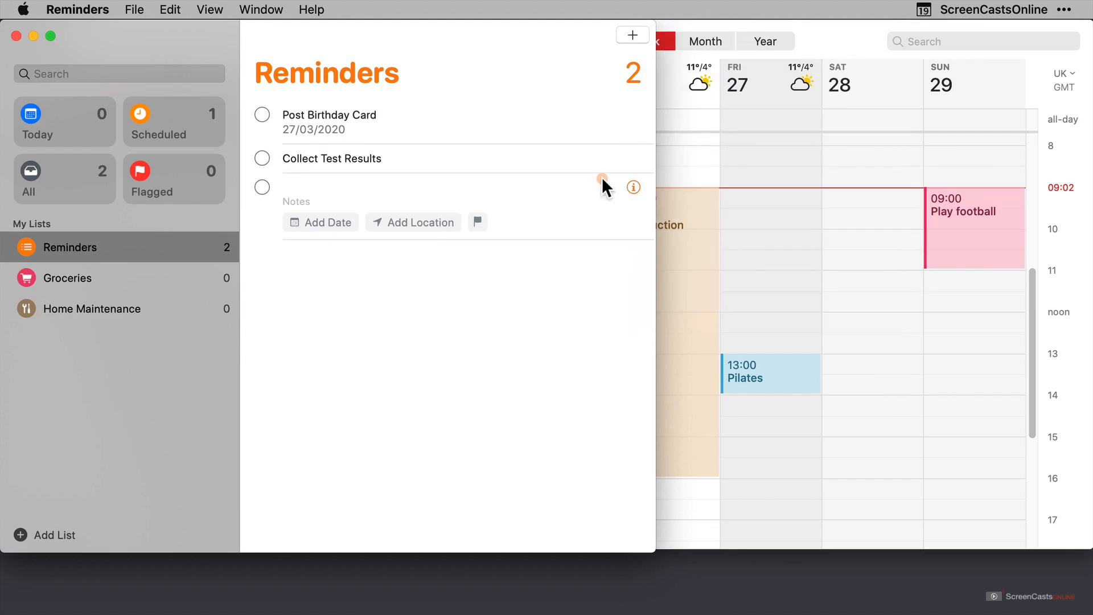
pyautogui.click(537, 106)
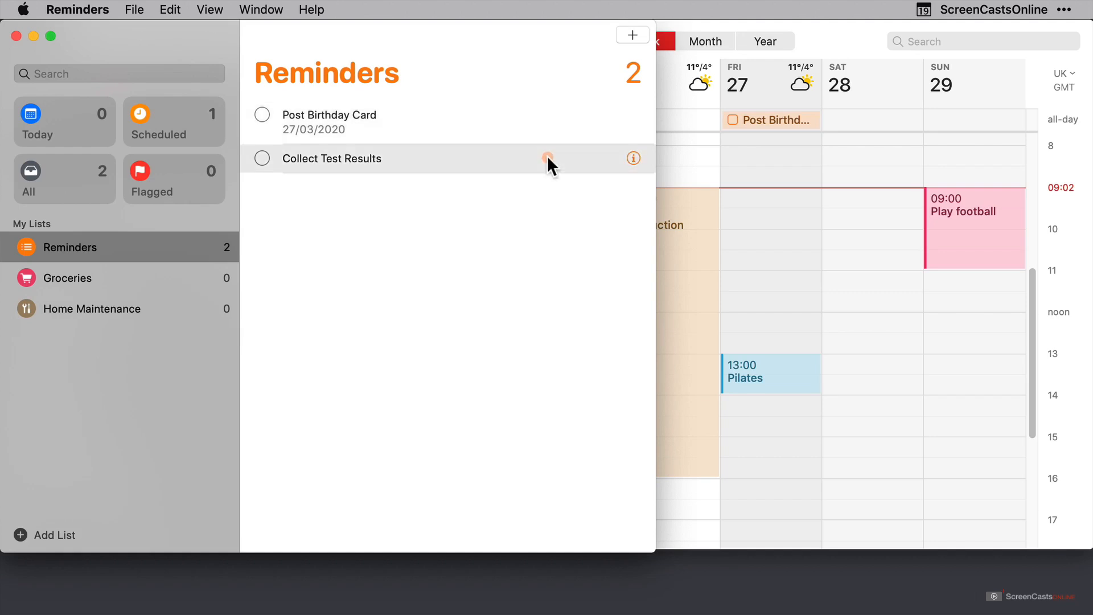
# - Set the Collect Test Results reminder to 27/03/2020 at 15:00
pyautogui.click(633, 159)
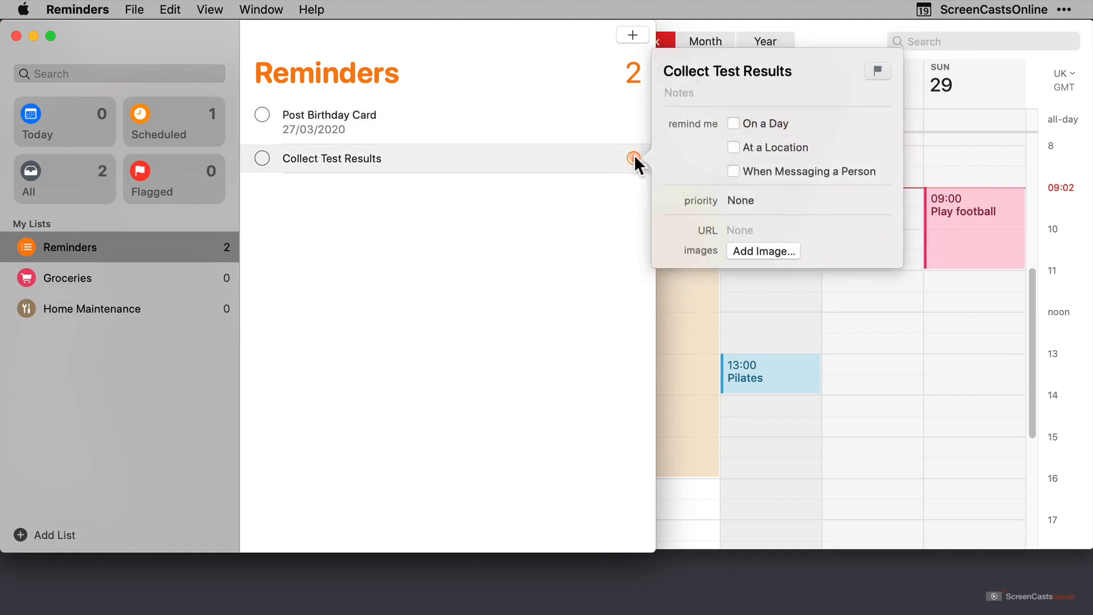
pyautogui.click(733, 122)
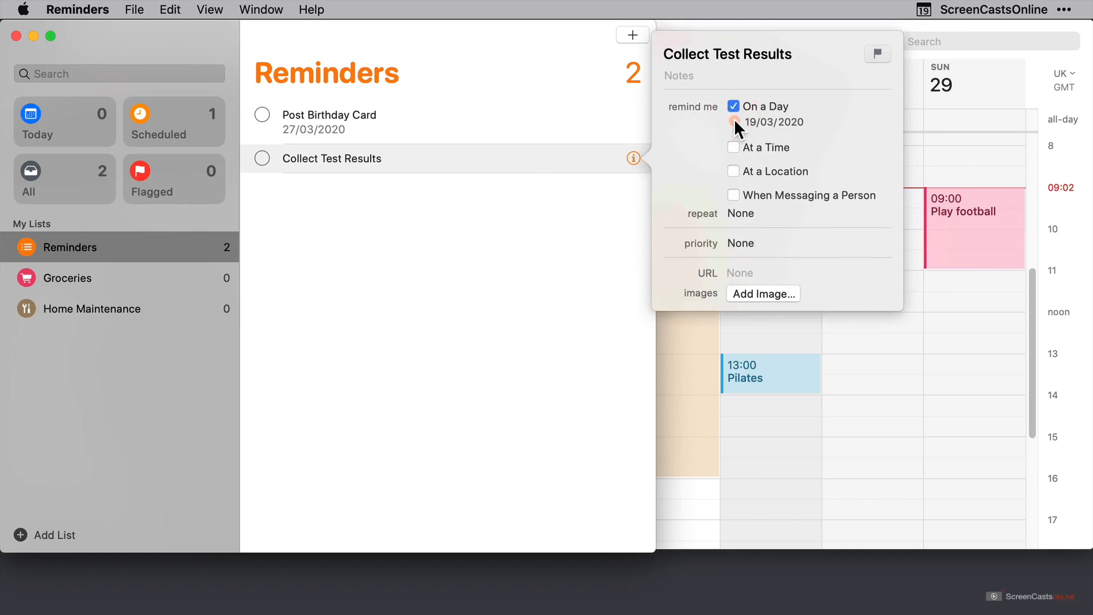
pyautogui.click(747, 122)
pyautogui.click(816, 234)
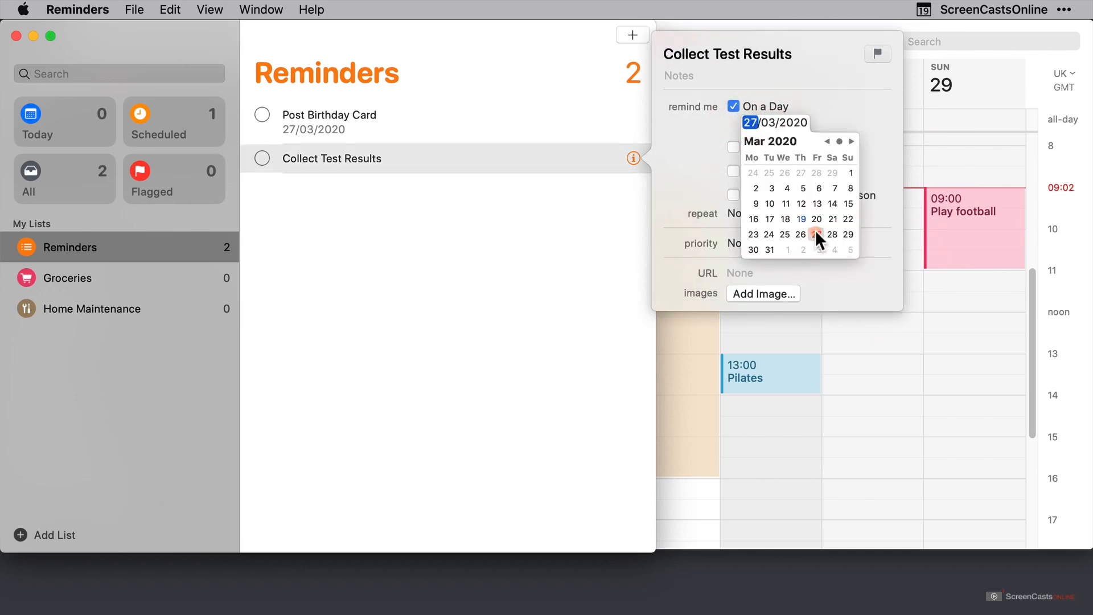
pyautogui.click(713, 138)
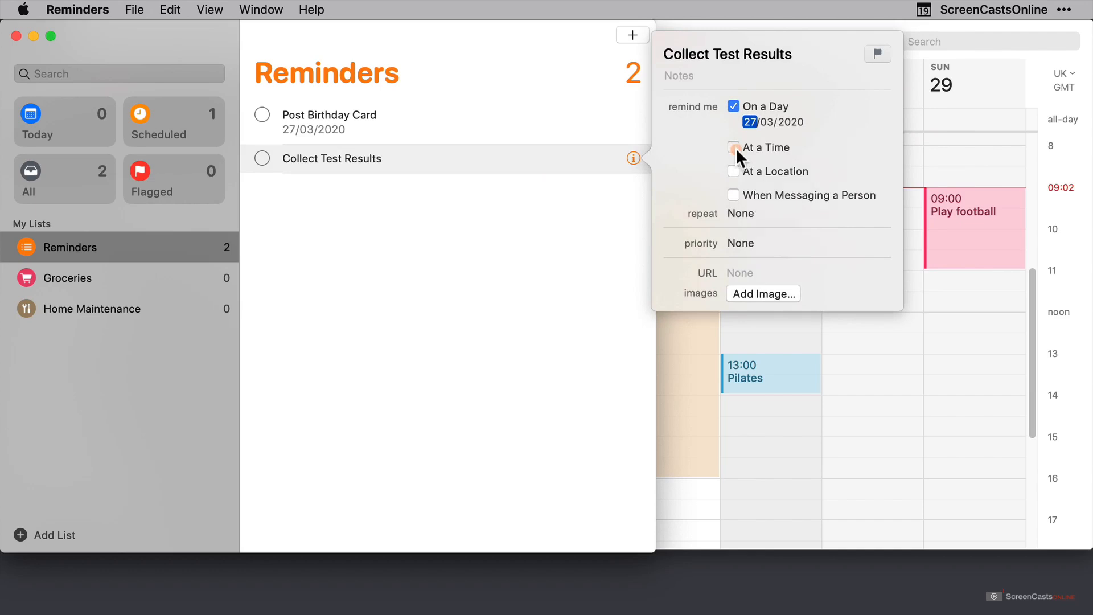
pyautogui.click(734, 147)
pyautogui.click(751, 163)
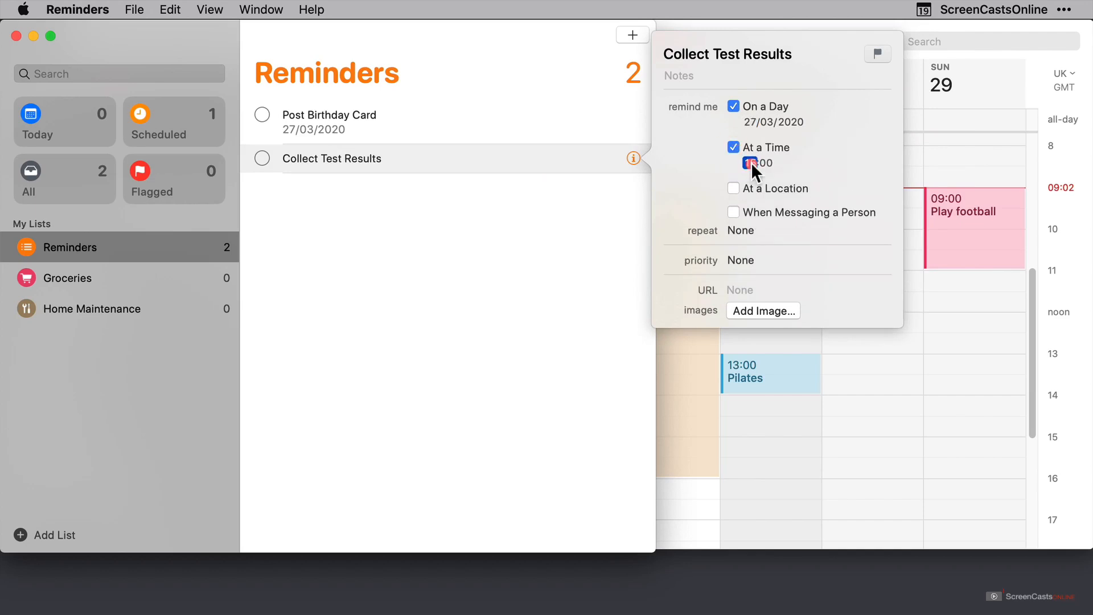
pyautogui.click(634, 154)
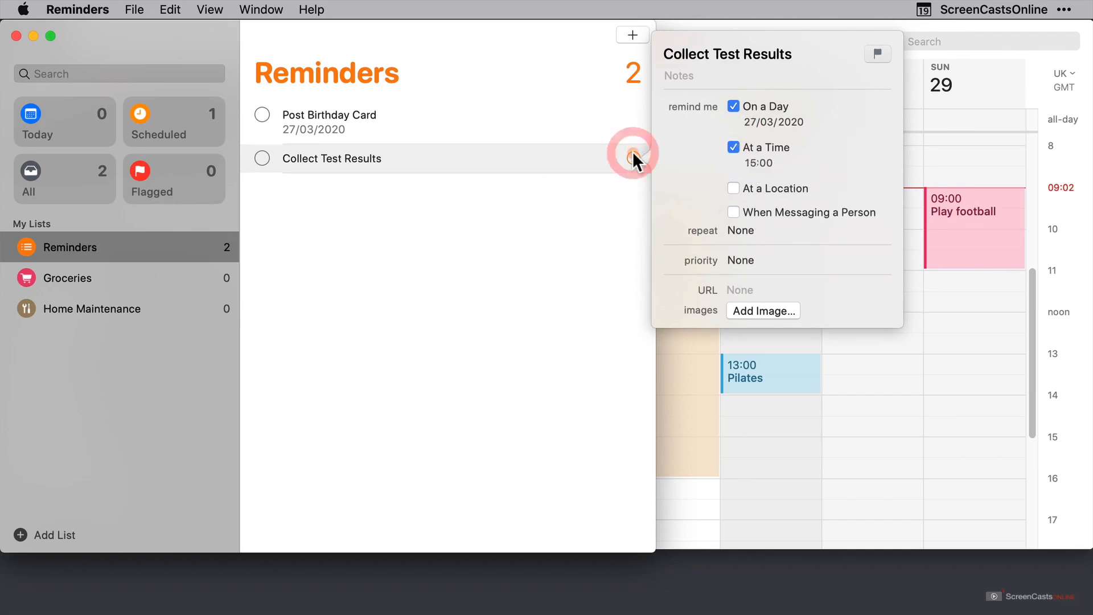
pyautogui.click(591, 98)
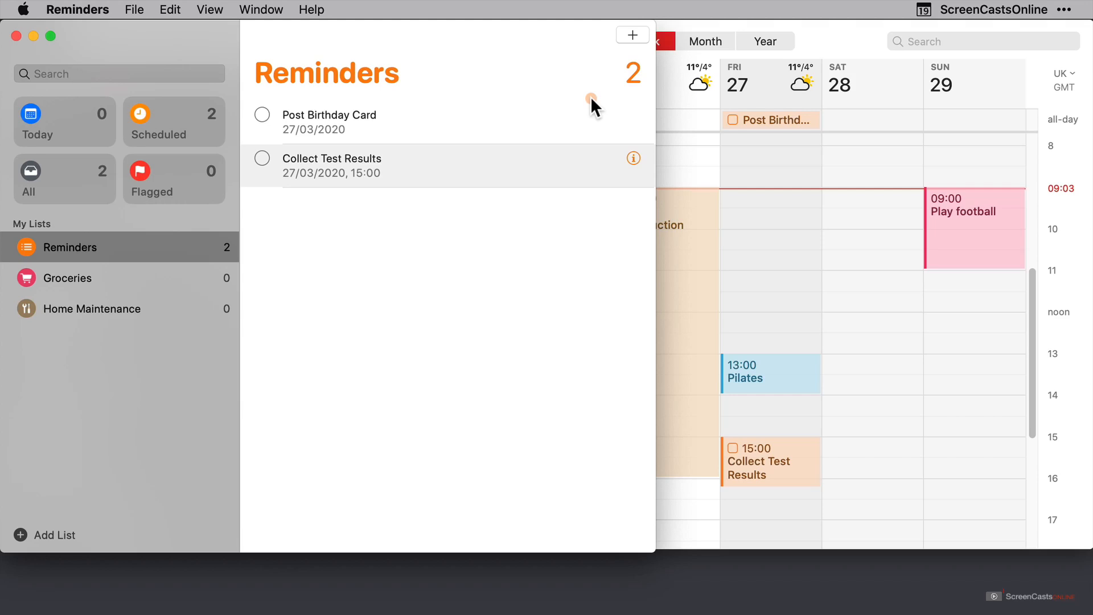
# - Switch to Fantastical and start a new entry named Wash Car as a task instead of an event
pyautogui.click(817, 40)
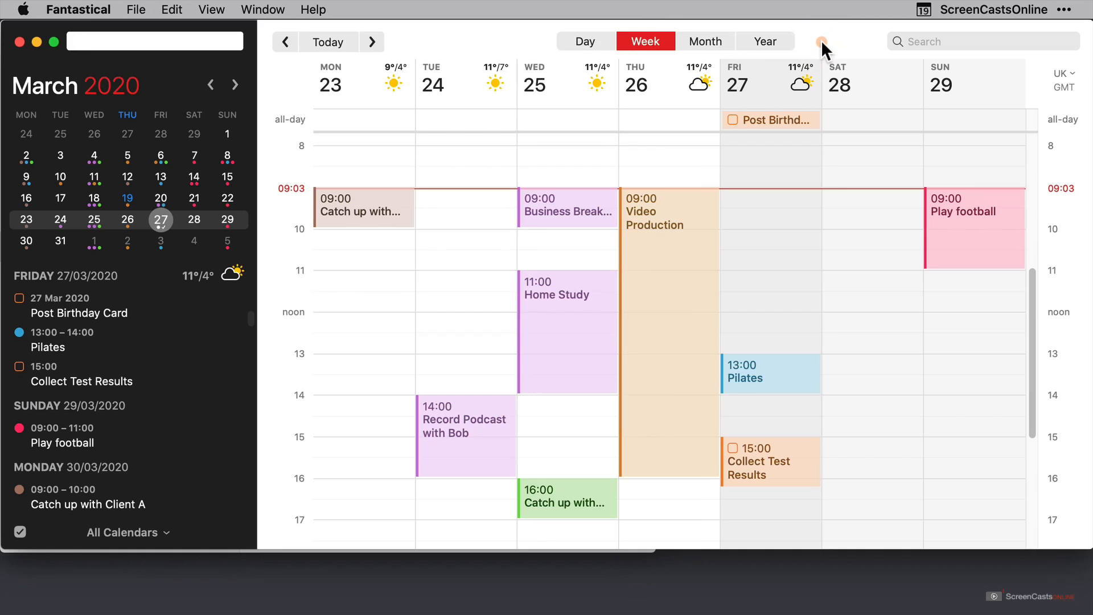
pyautogui.click(110, 37)
pyautogui.write('W')
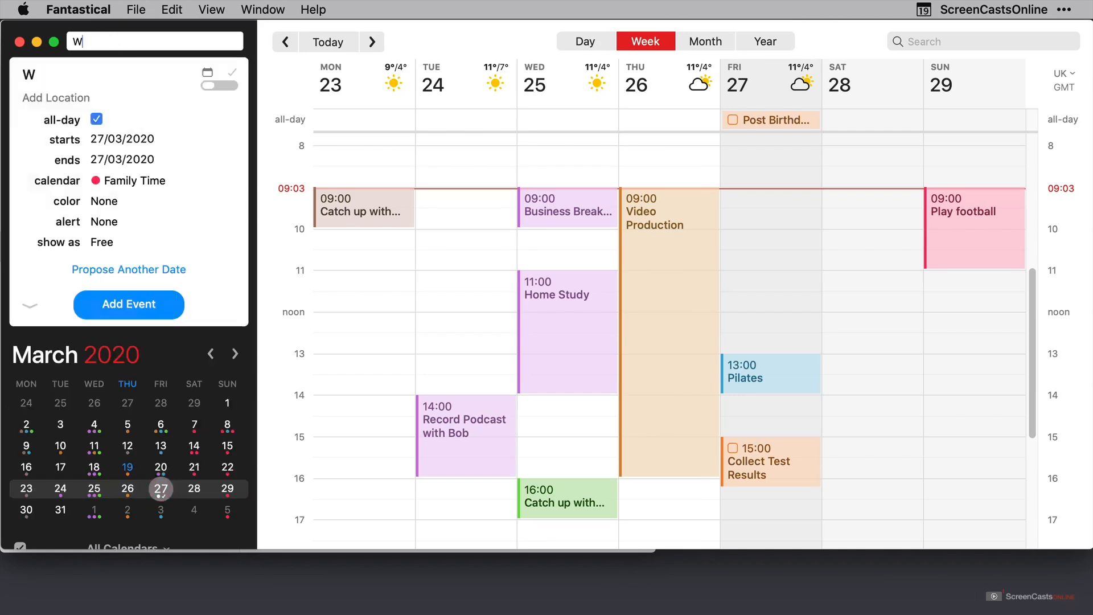
pyautogui.write('ash Car')
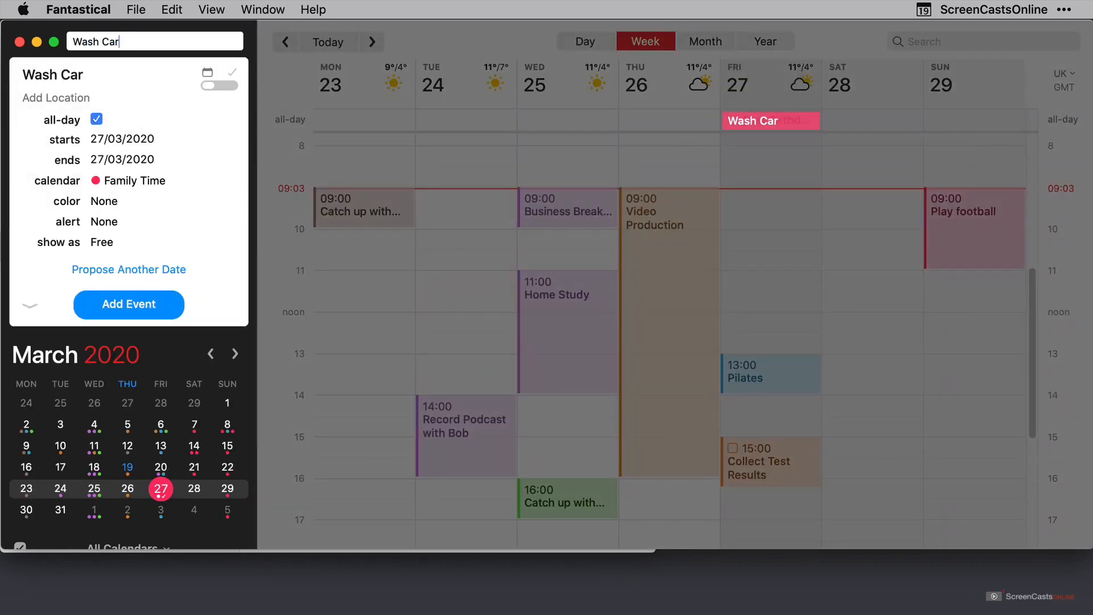
pyautogui.click(224, 84)
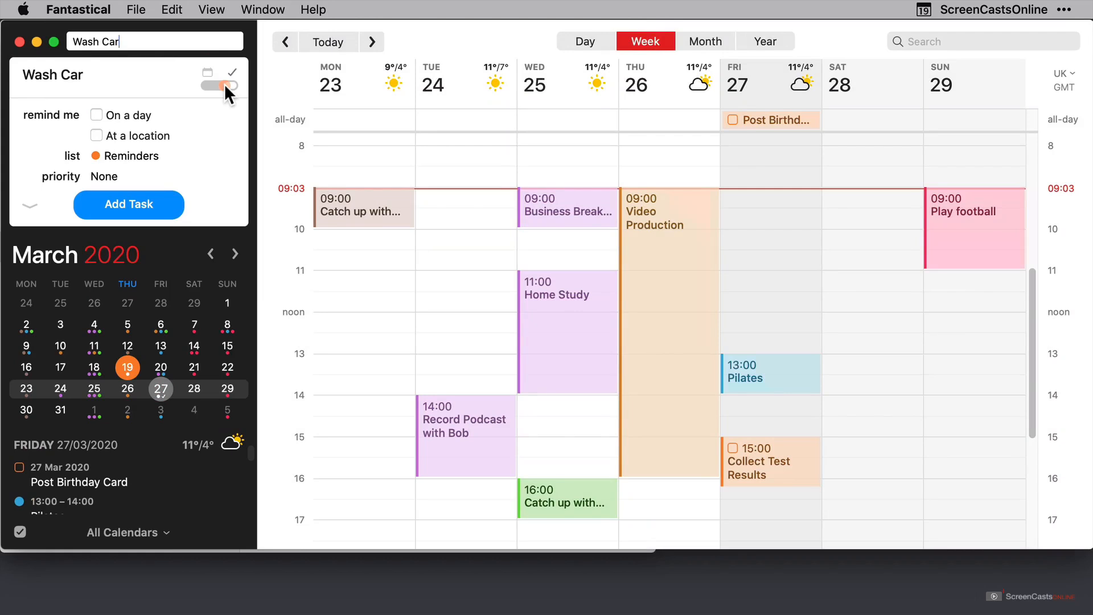
# - Schedule the Wash Car task for 29th March at 3pm by extending its text entry
pyautogui.click(142, 39)
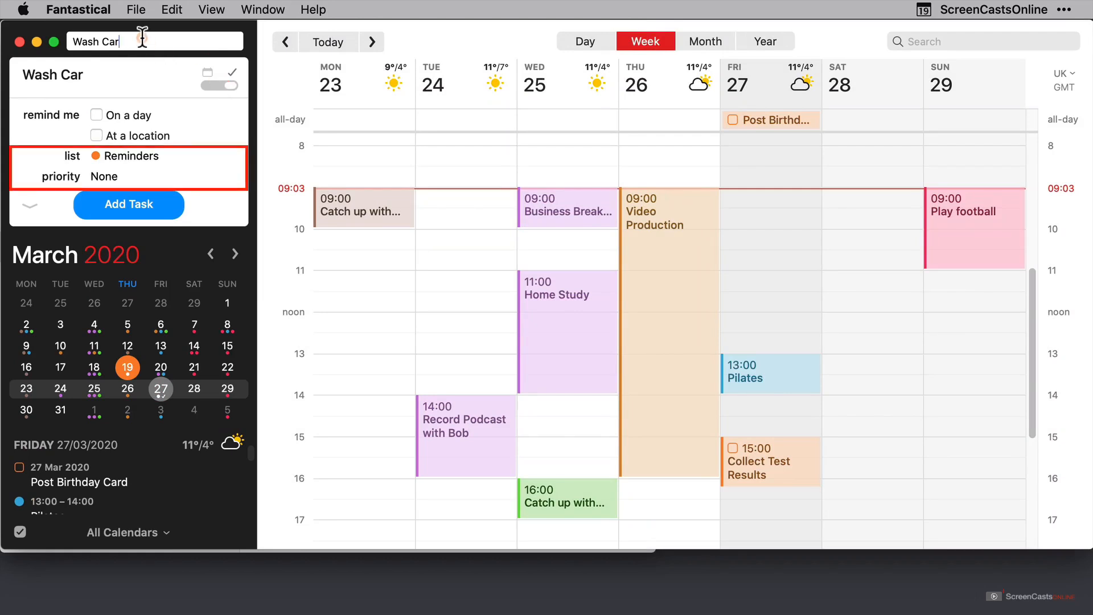
pyautogui.write('2')
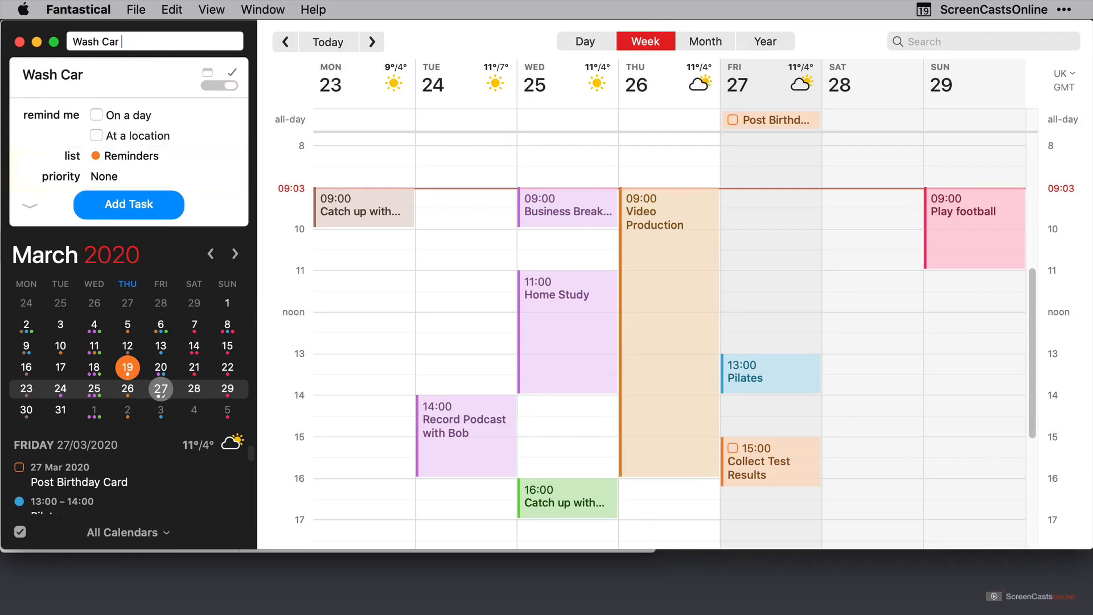
pyautogui.write('9th')
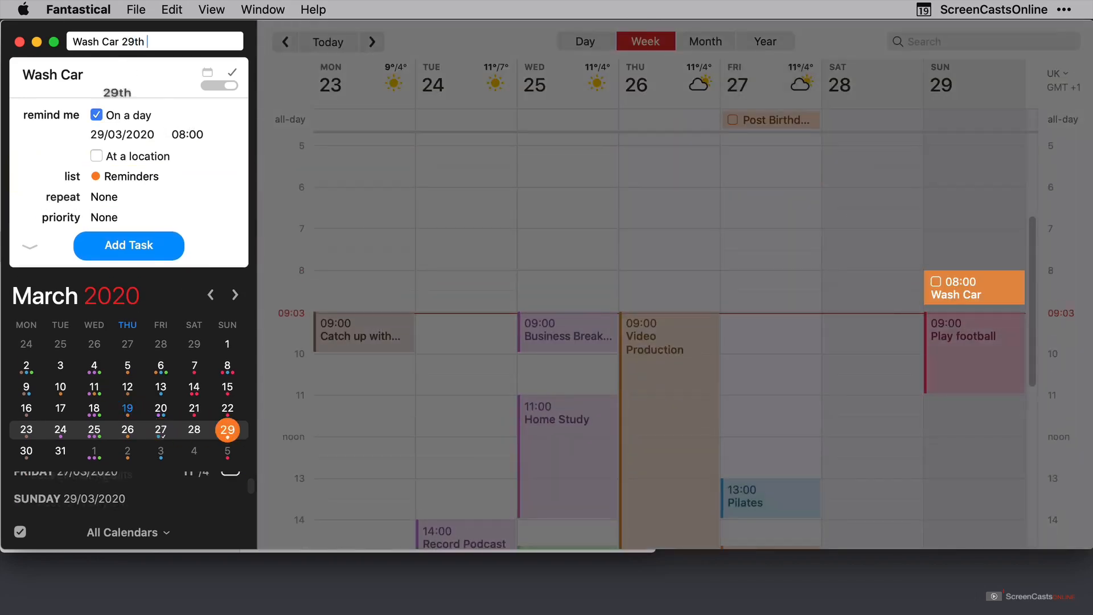
pyautogui.write(' March')
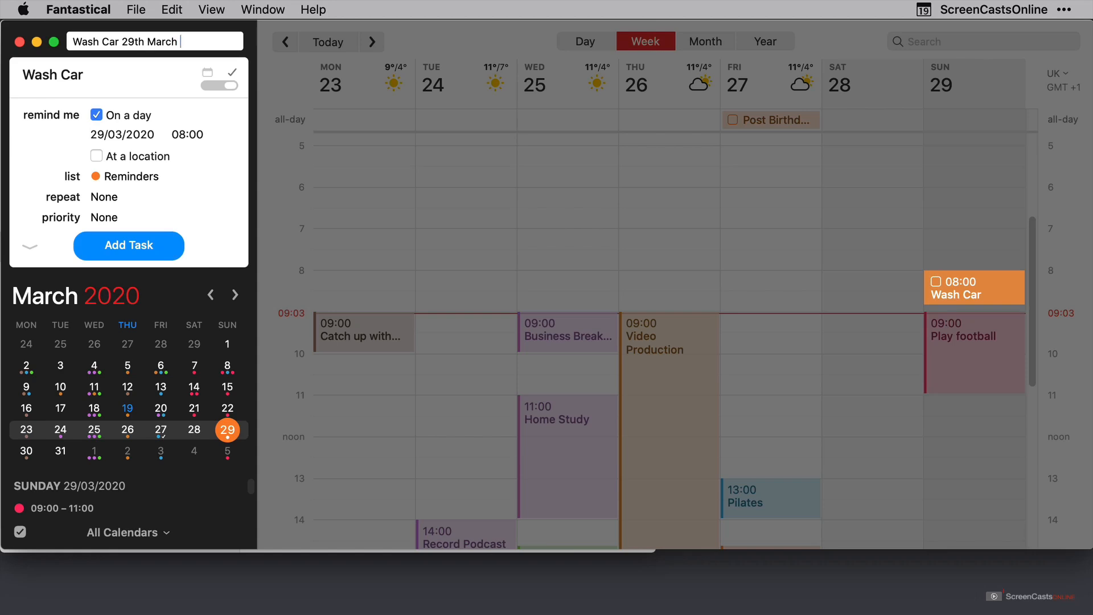
pyautogui.write('3pm')
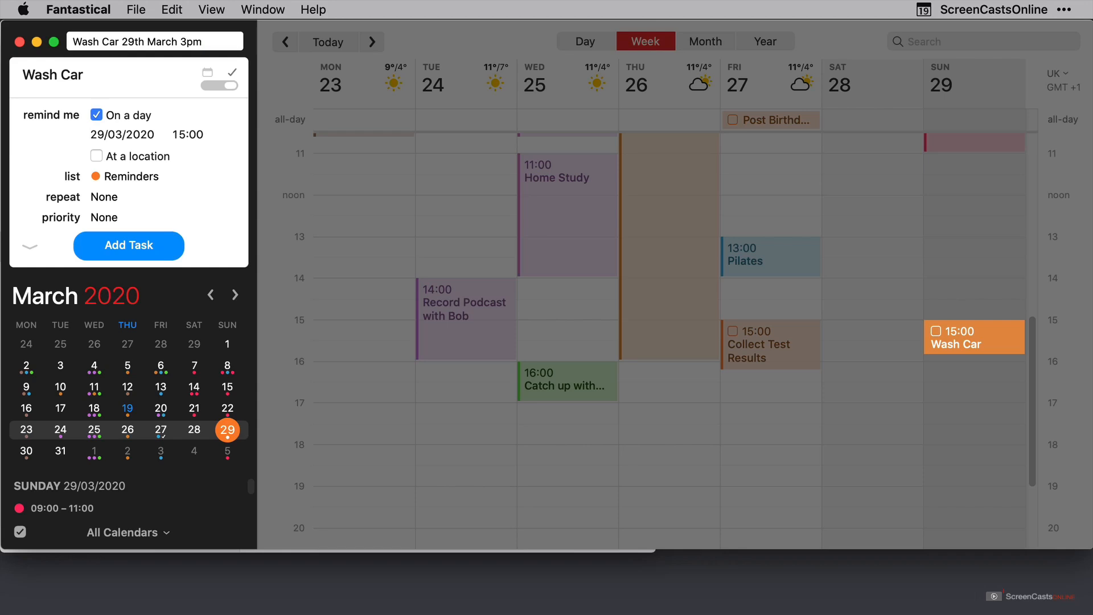
# - Assign the Wash Car task to the Home Maintenance list, expand its details and add the task
pyautogui.write('/')
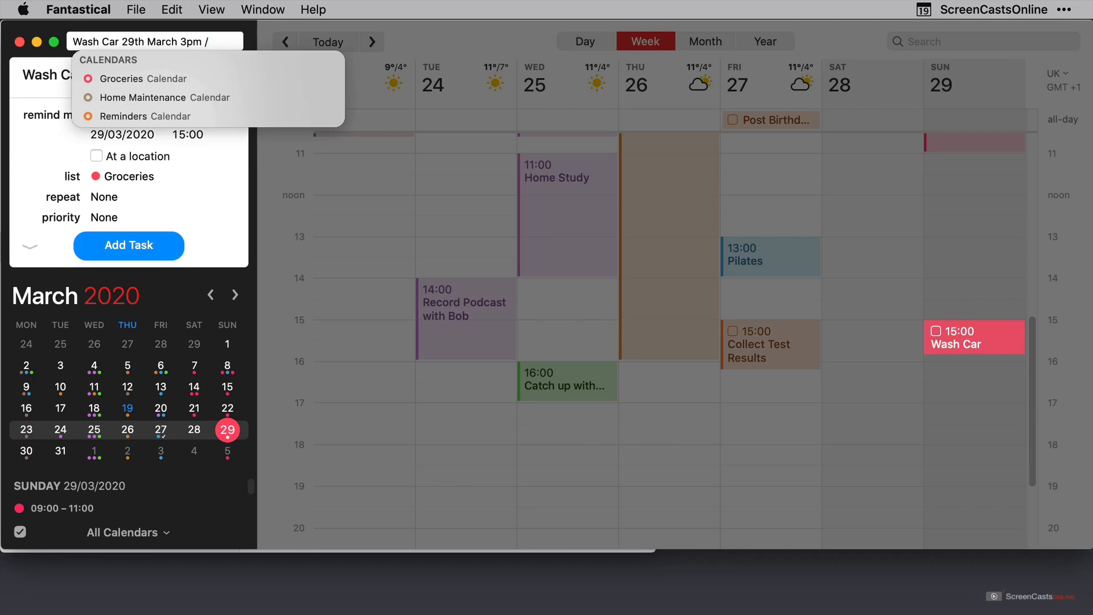
pyautogui.press('Down')
pyautogui.press('Down')
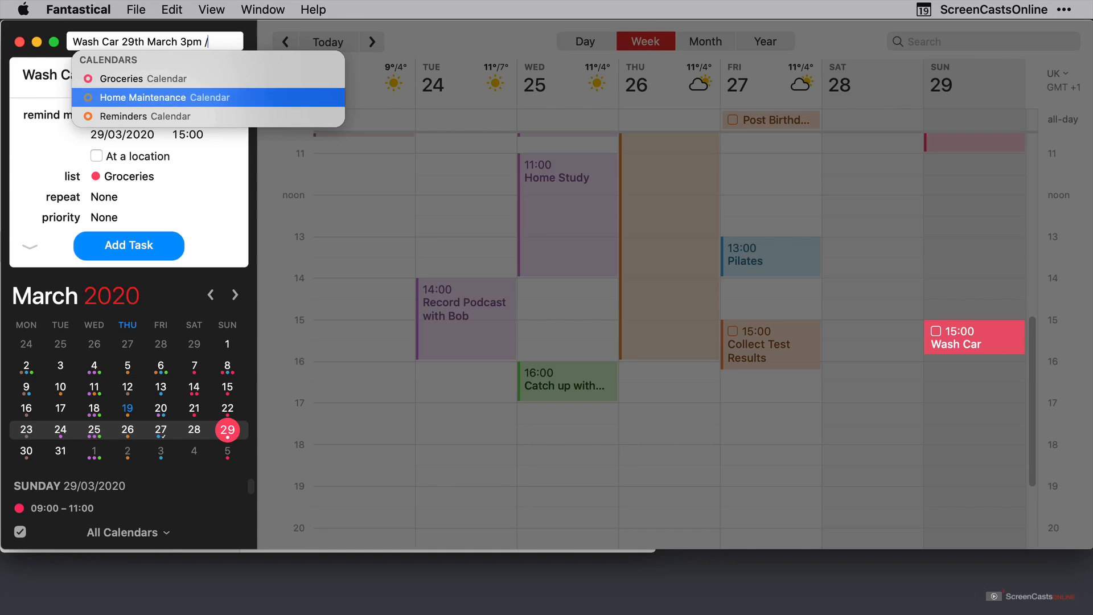
pyautogui.press('Return')
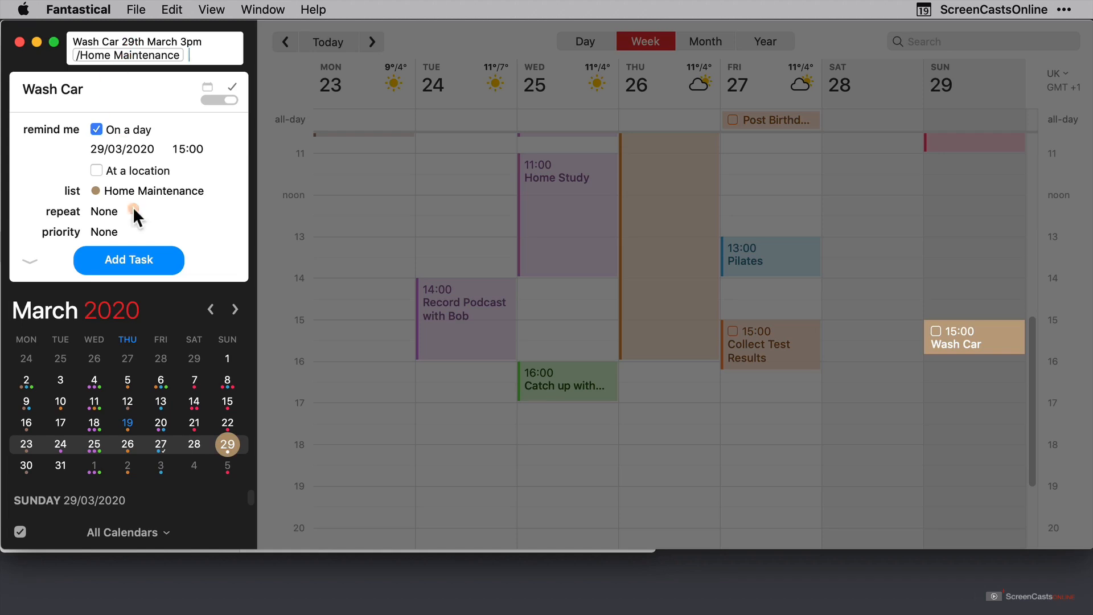
pyautogui.click(28, 255)
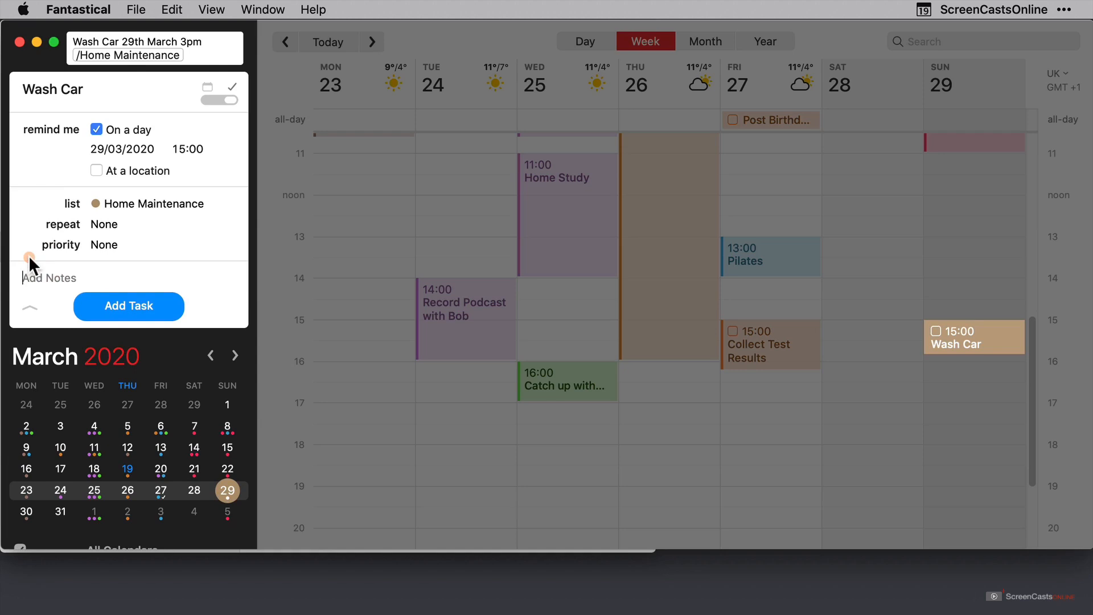
pyautogui.click(120, 305)
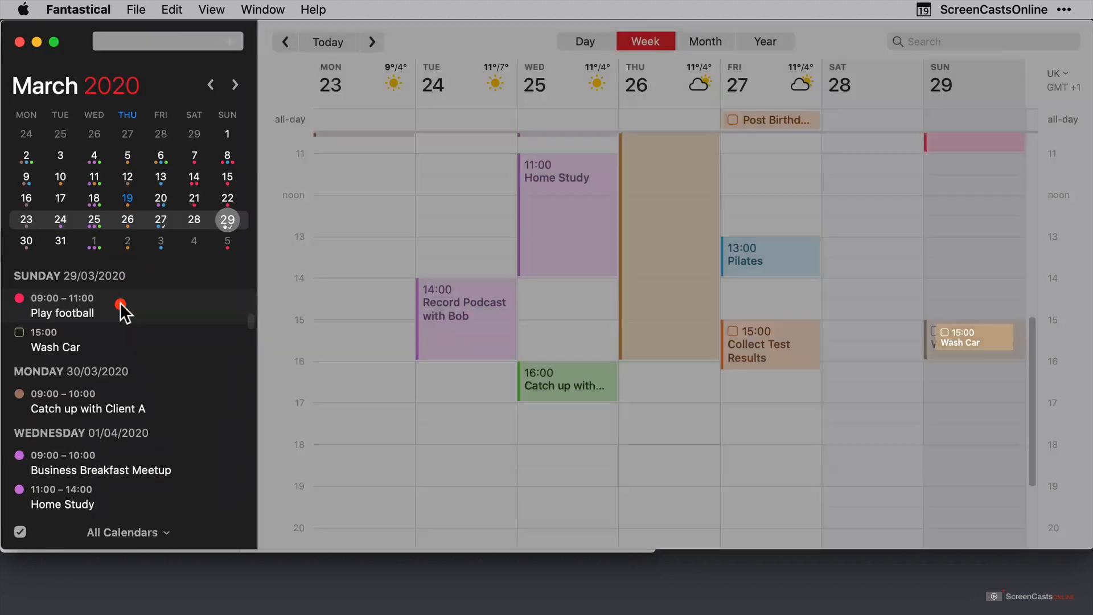
# - Switch to Reminders and check the Home Maintenance list for the Wash Car task
pyautogui.press('super+Tab')
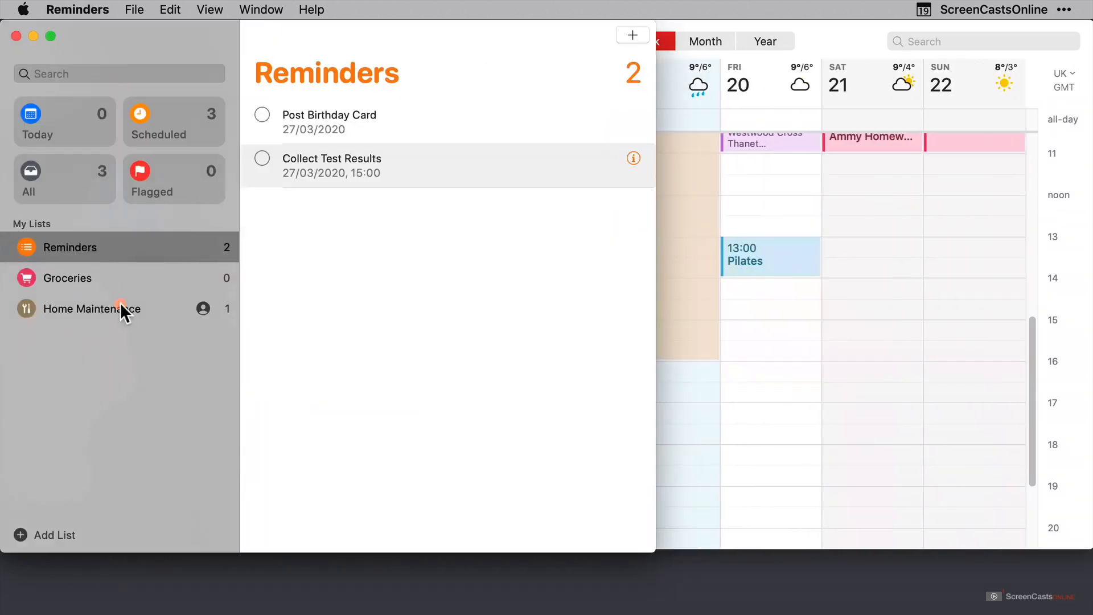
pyautogui.click(117, 305)
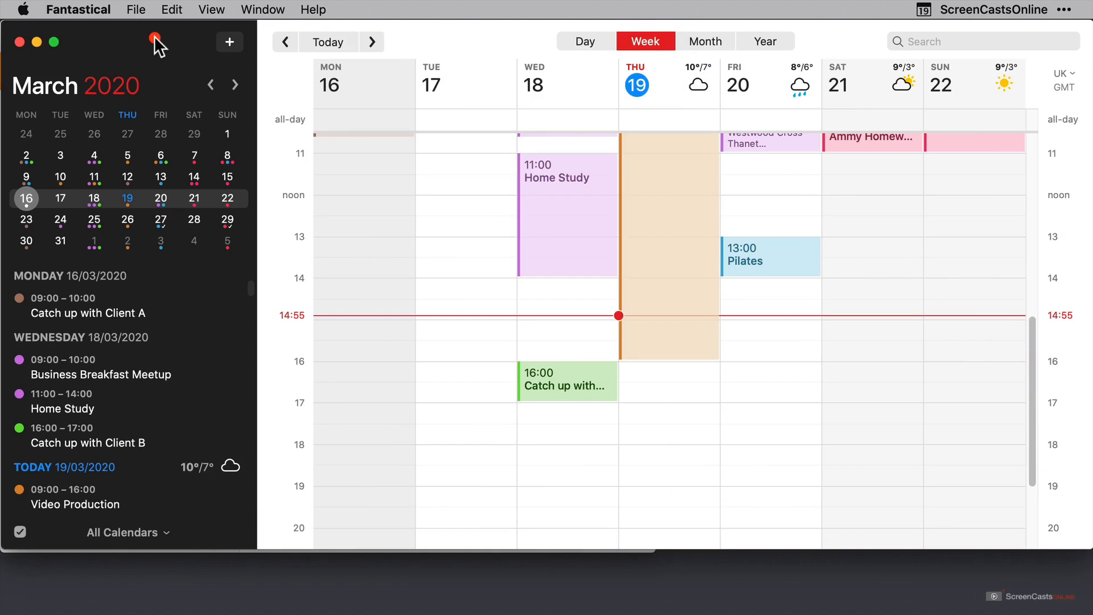
# - Open Fantastical's preferences and view the available choices for the general default task list
pyautogui.press('super+comma')
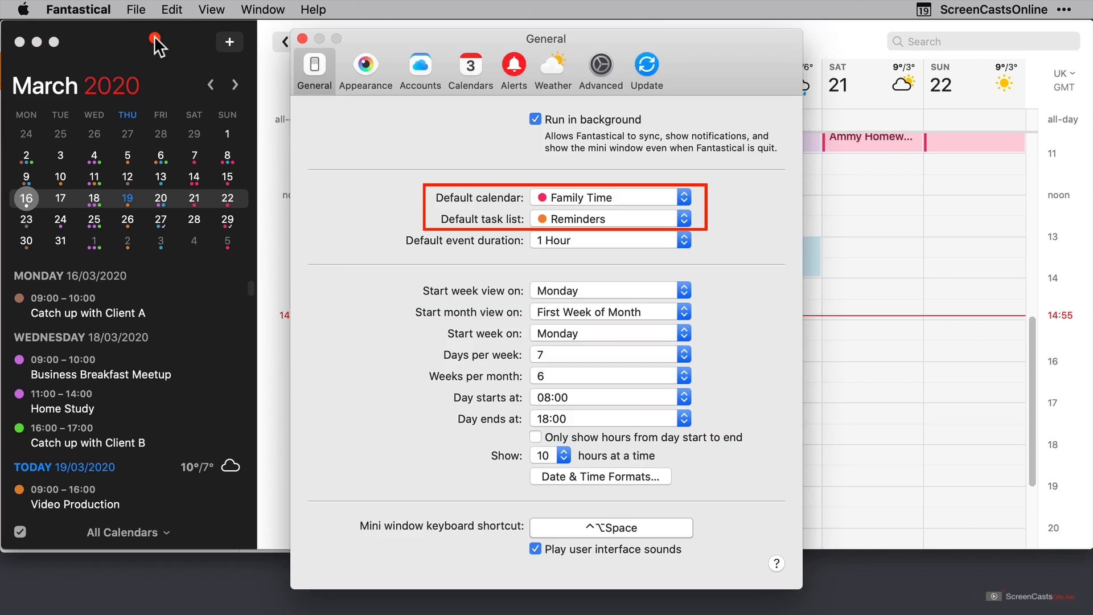
pyautogui.click(684, 221)
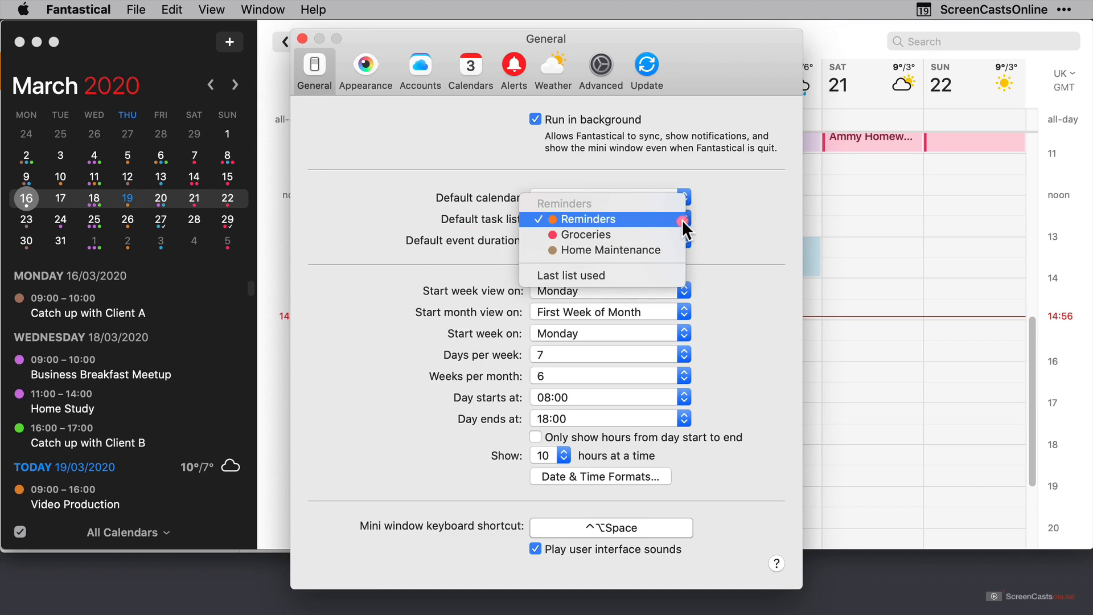
pyautogui.click(683, 222)
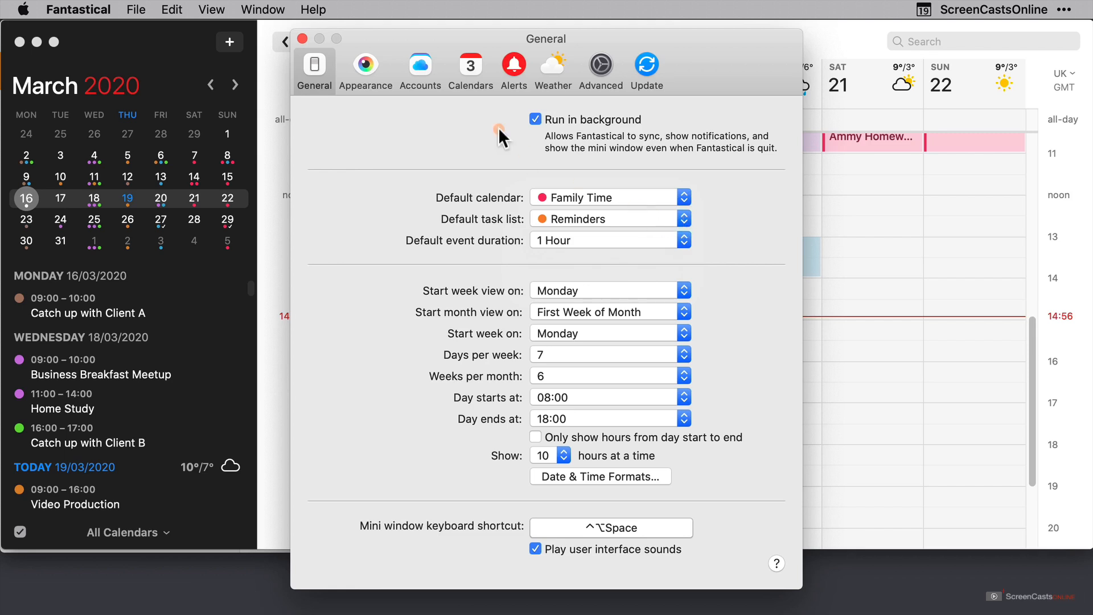
# - Show the default task list choices for the calendar set My Calendar Set
pyautogui.click(476, 67)
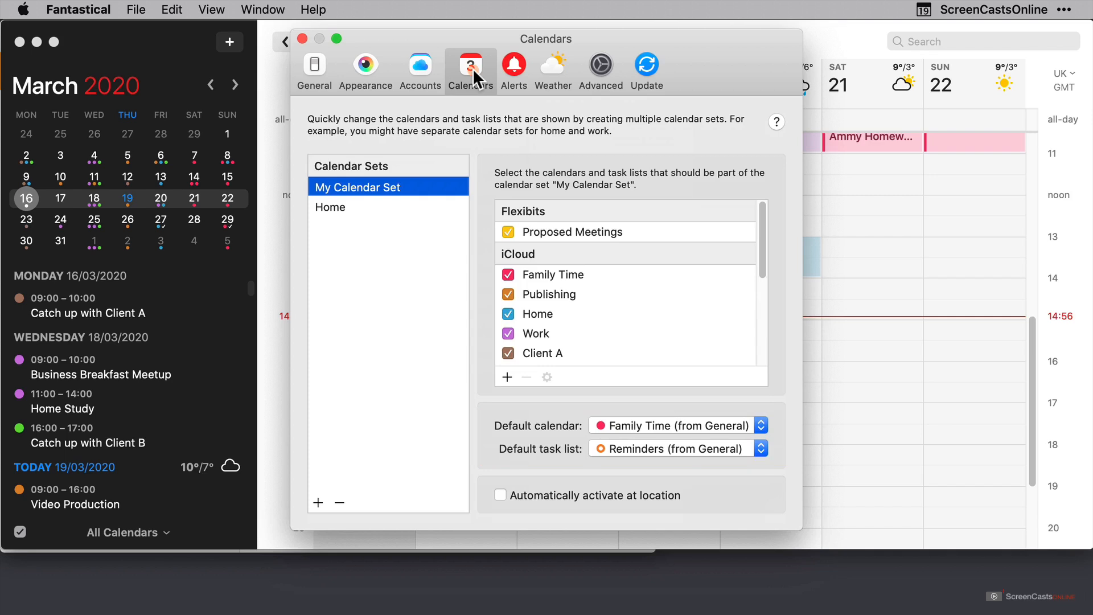
pyautogui.click(761, 449)
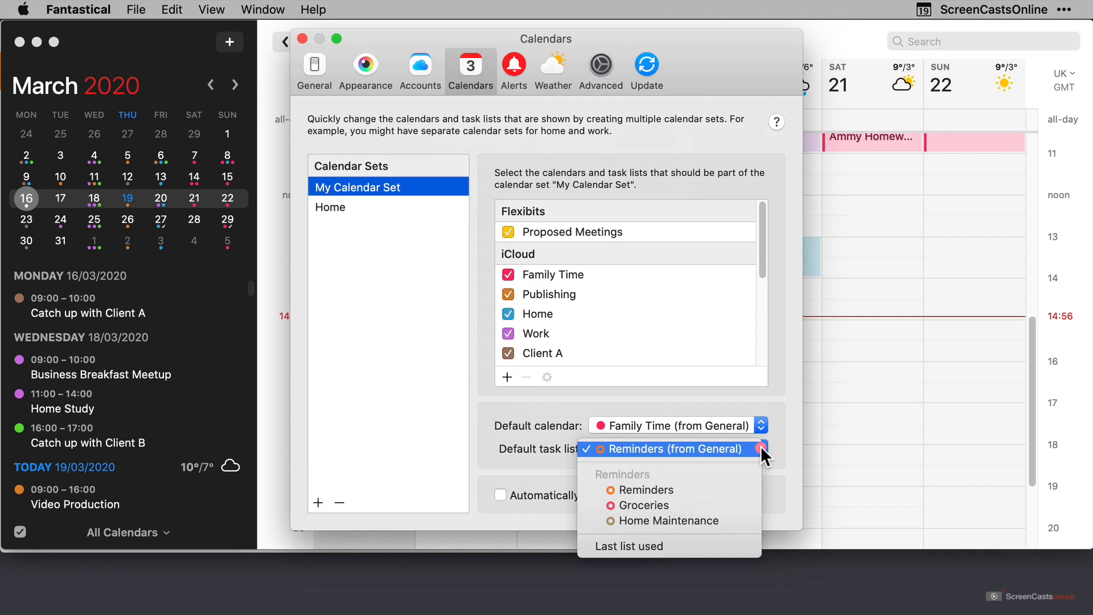